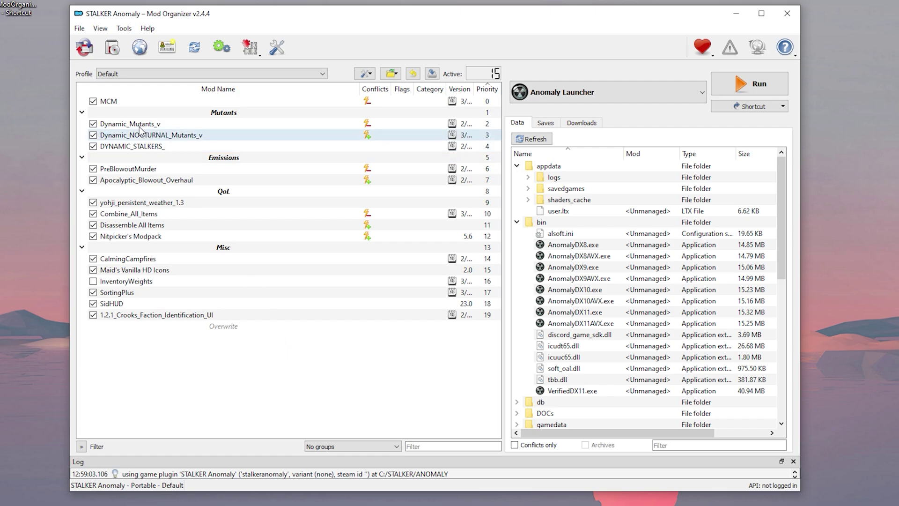
Disable Maid's Vanilla HD Icons, move it above CalmingCampfires, and create a STALKER folder on C:.
left_click(93, 270)
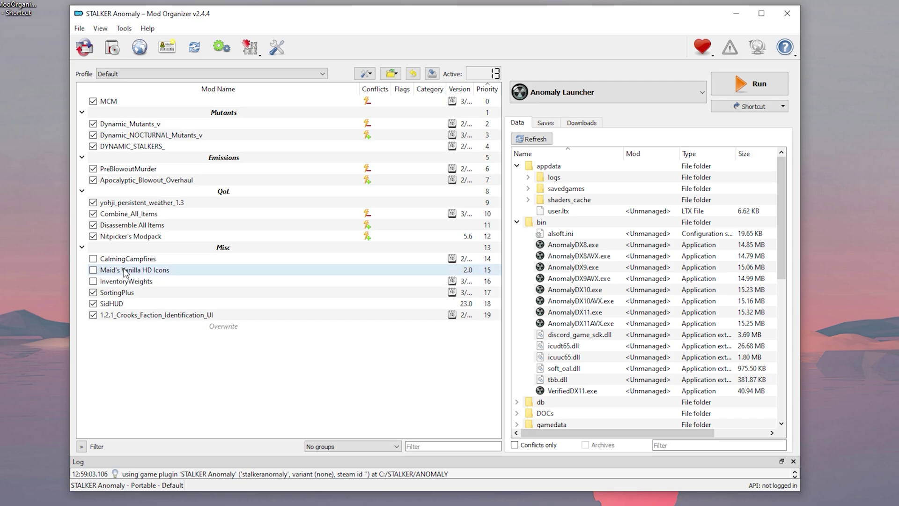
mouse_move(125, 272)
left_mouse_down()
mouse_move(134, 259)
mouse_move(143, 275)
left_mouse_up()
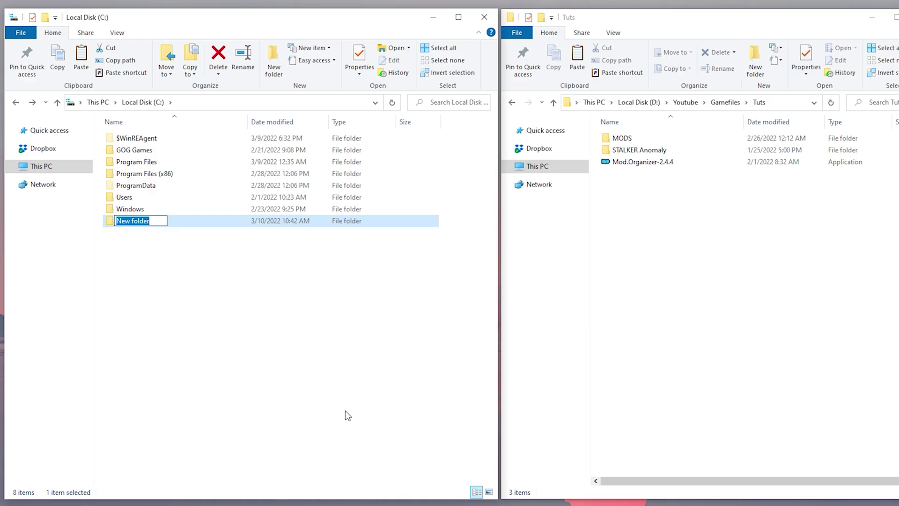
type("STALKER")
key("Return")
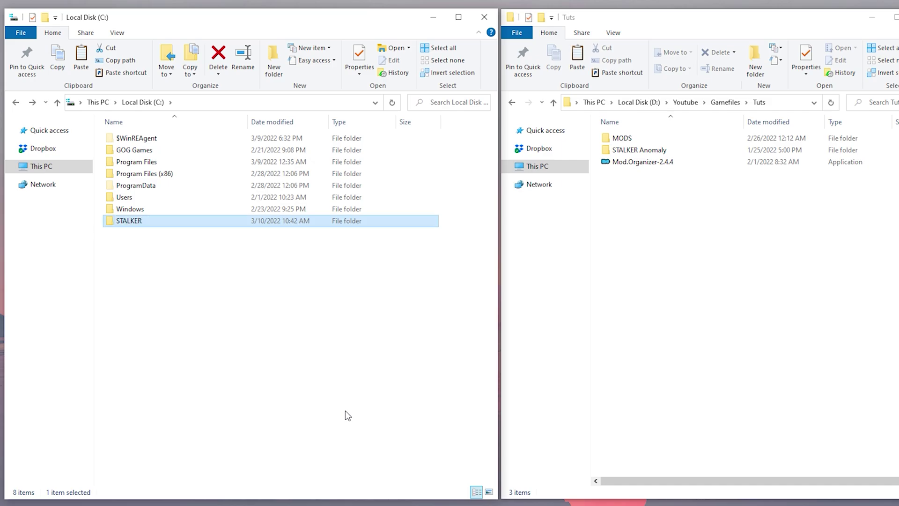
double_click(163, 221)
Create an ANOMALY folder inside STALKER and extract the Anomaly-1.5.1 archive contents into it.
right_click(177, 227)
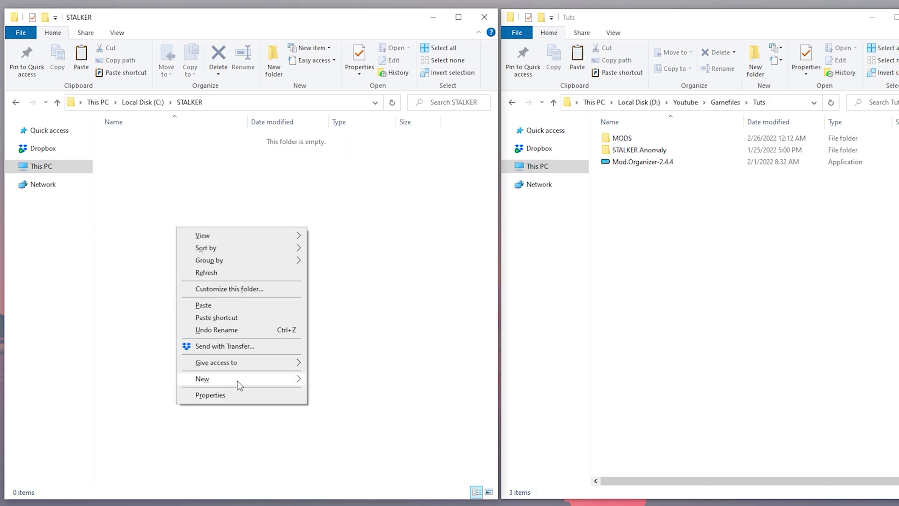
mouse_move(238, 381)
left_click(323, 380)
type("ANOMALY")
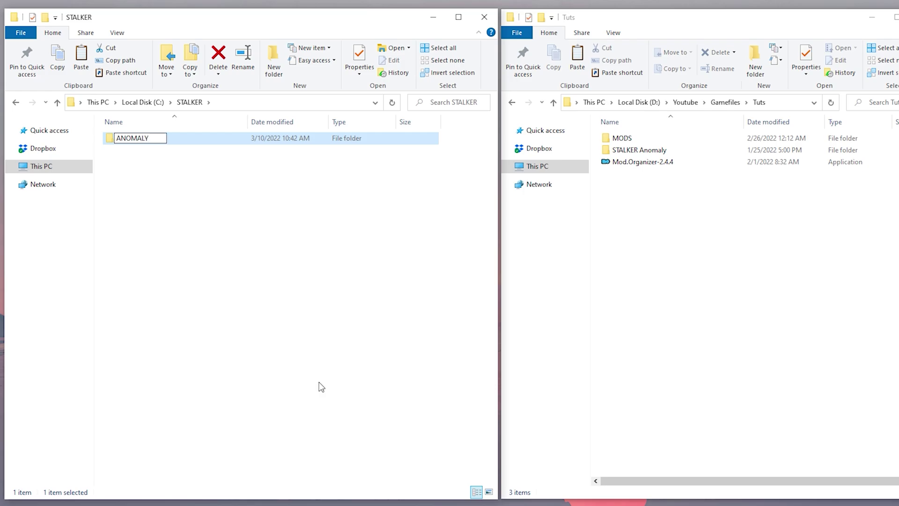
key("Return")
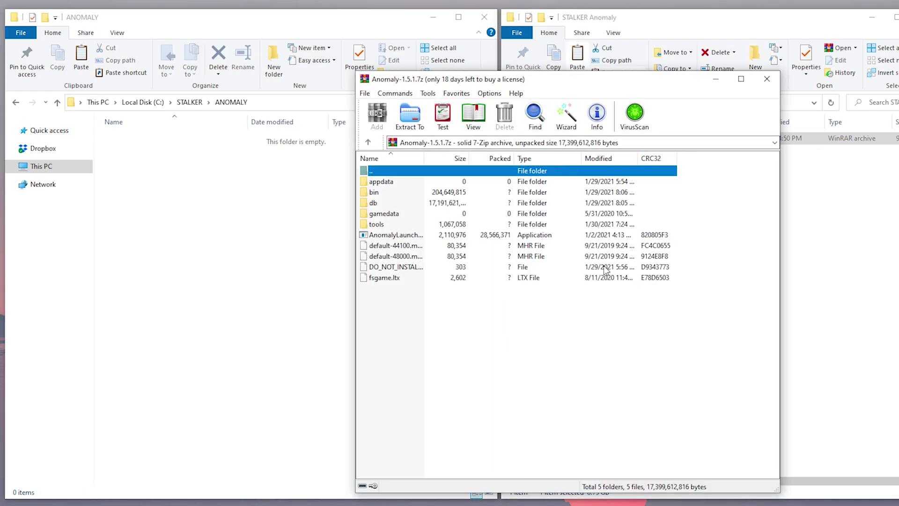
key("ctrl+a")
left_click_drag(389, 182, 190, 202)
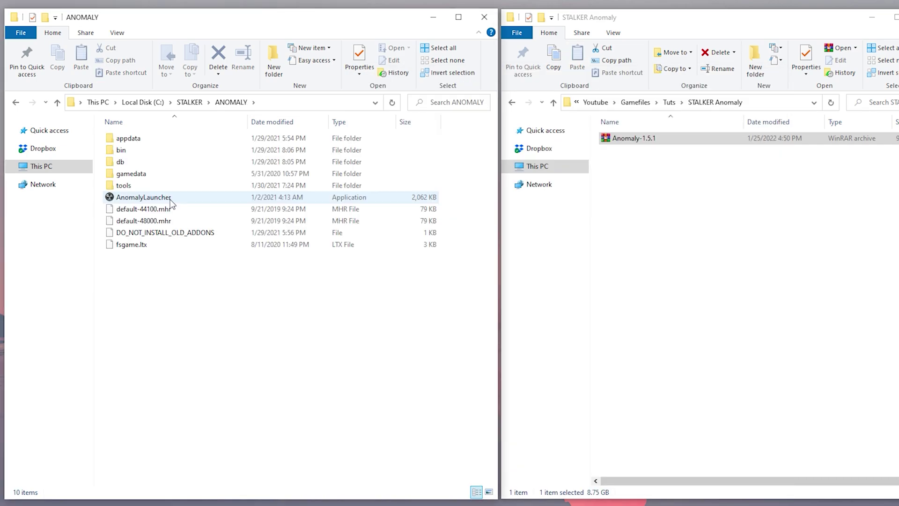
Test-launch Anomaly from AnomalyLauncher with Play, then exit to Windows.
double_click(171, 202)
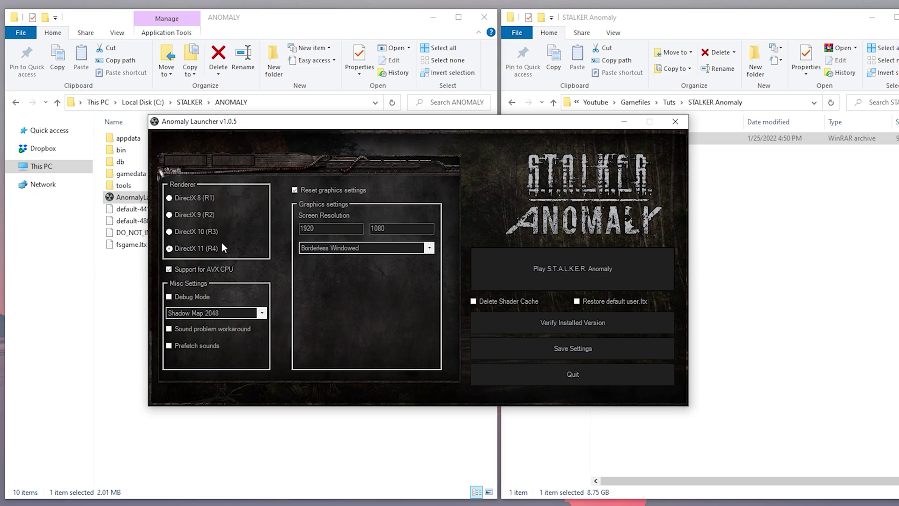
left_click(519, 272)
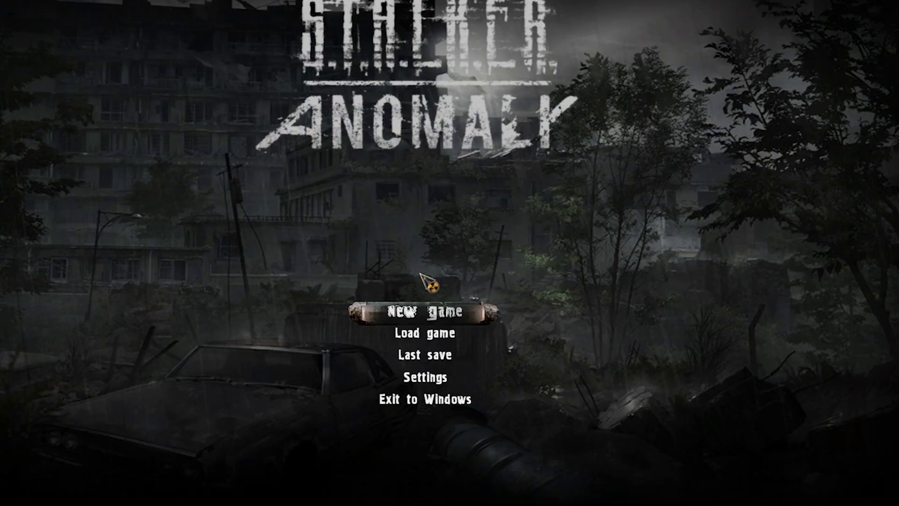
left_click(415, 407)
Confirm quitting the game, then create and open an MO folder in C:\STALKER.
left_click(372, 348)
right_click(167, 201)
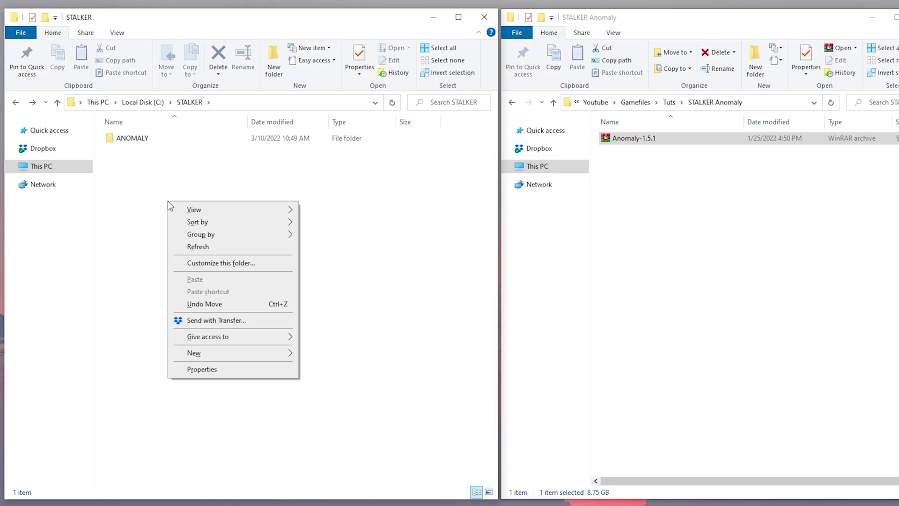
mouse_move(230, 351)
left_click(343, 355)
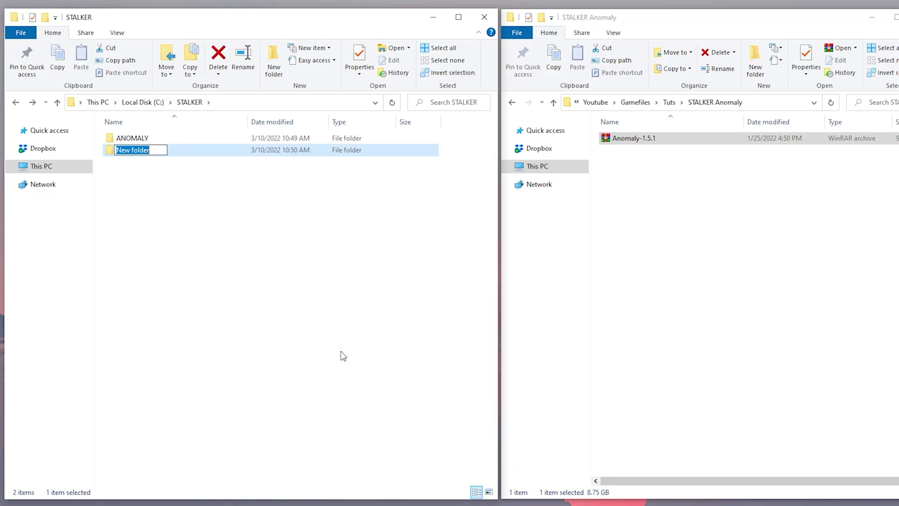
type("MO")
key("Return")
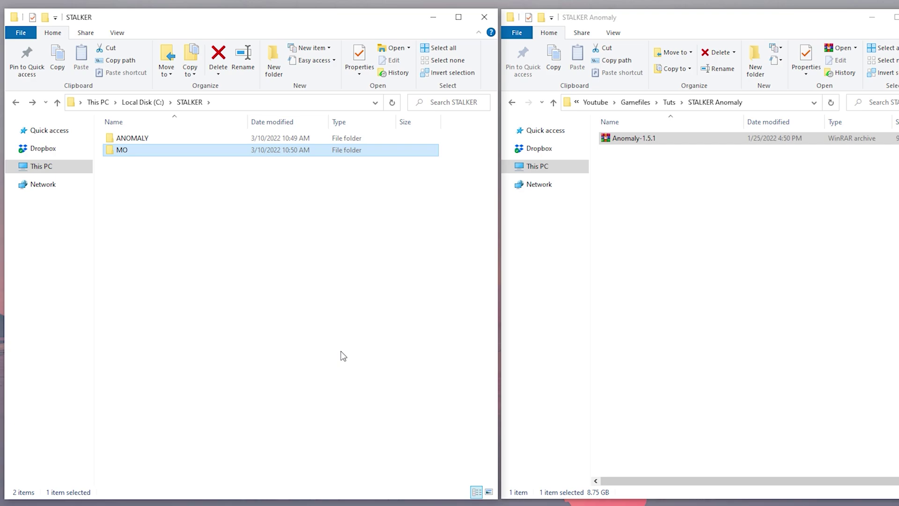
double_click(153, 151)
Copy the Mod.Organizer-2.4.4 installer from the Tuts folder into MO.
left_click(652, 213)
key("alt+Left")
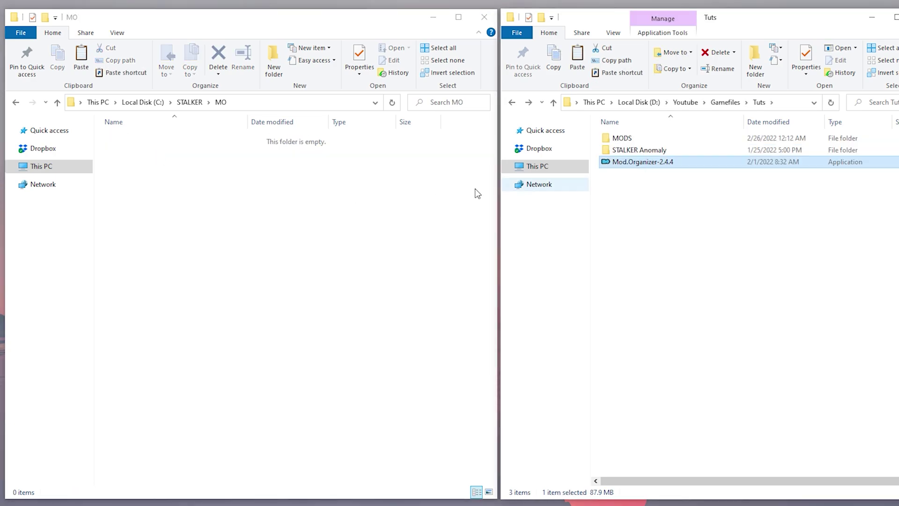
left_click(221, 208)
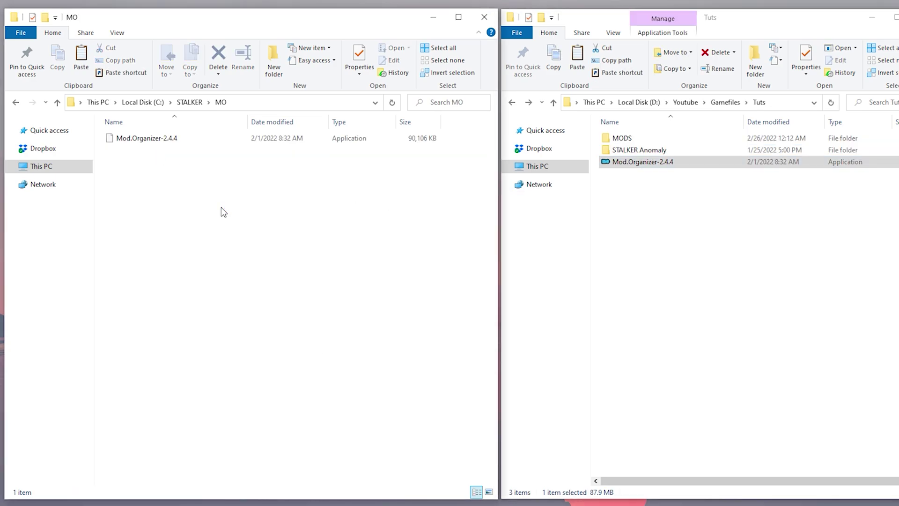
Run the Mod.Organizer-2.4.4 installer, accept the license, and set the destination to C:\STALKER\MO.
double_click(157, 139)
left_click(323, 321)
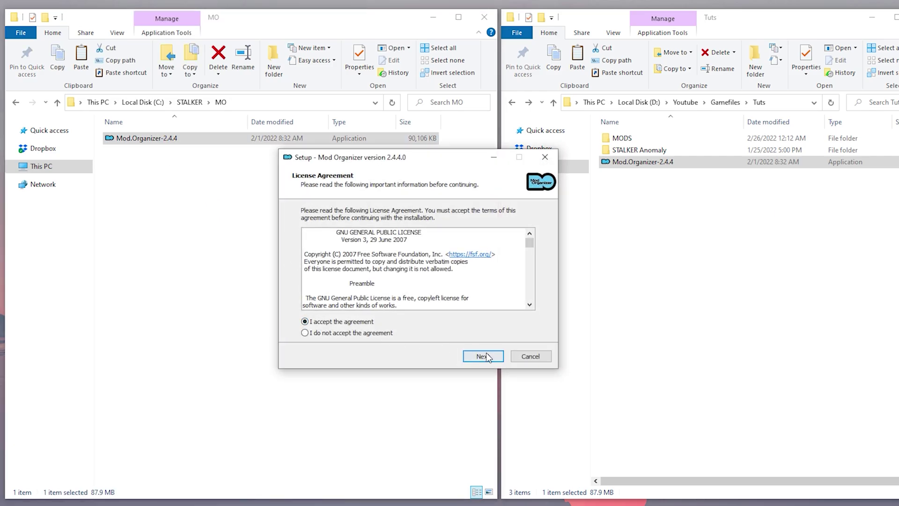
left_click(482, 356)
left_click(514, 250)
left_click(347, 295)
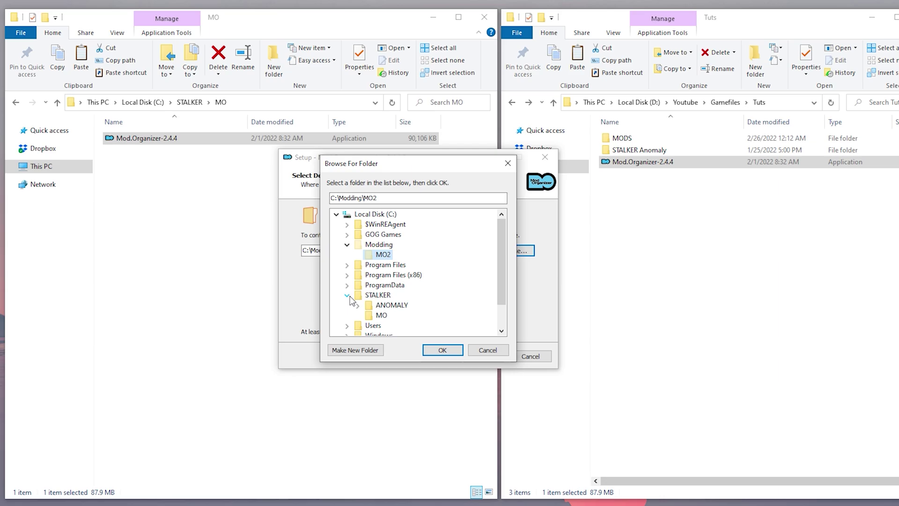
left_click(381, 315)
left_click(442, 352)
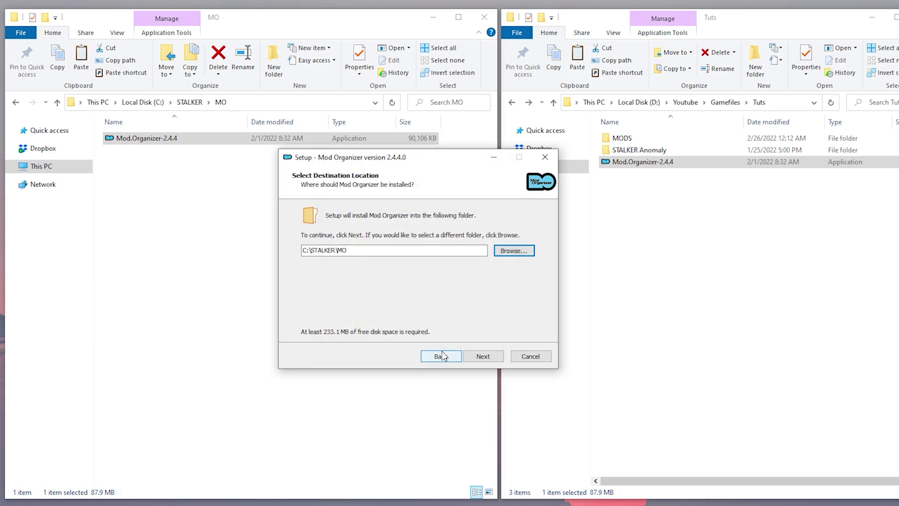
Keep the default components and Start Menu folder, and install Mod Organizer.
left_click(483, 356)
left_click(483, 356)
left_click(483, 356)
left_click(483, 356)
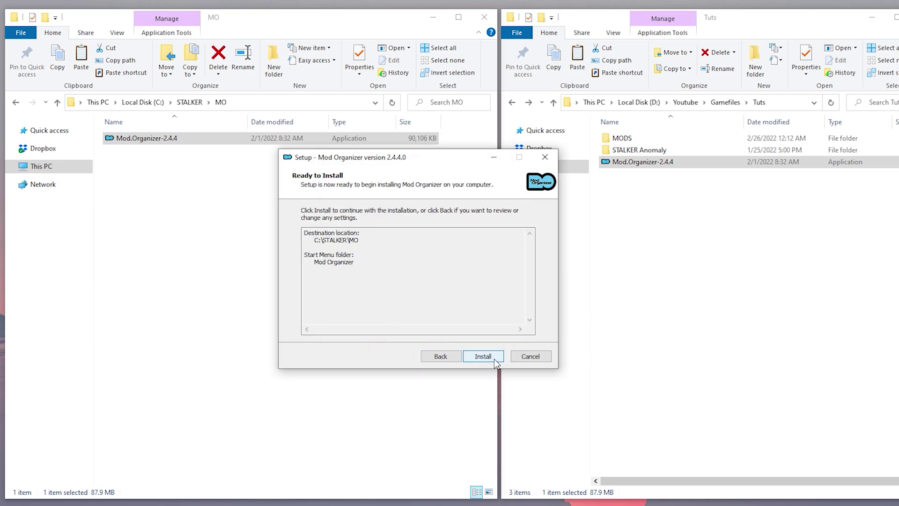
left_click(483, 356)
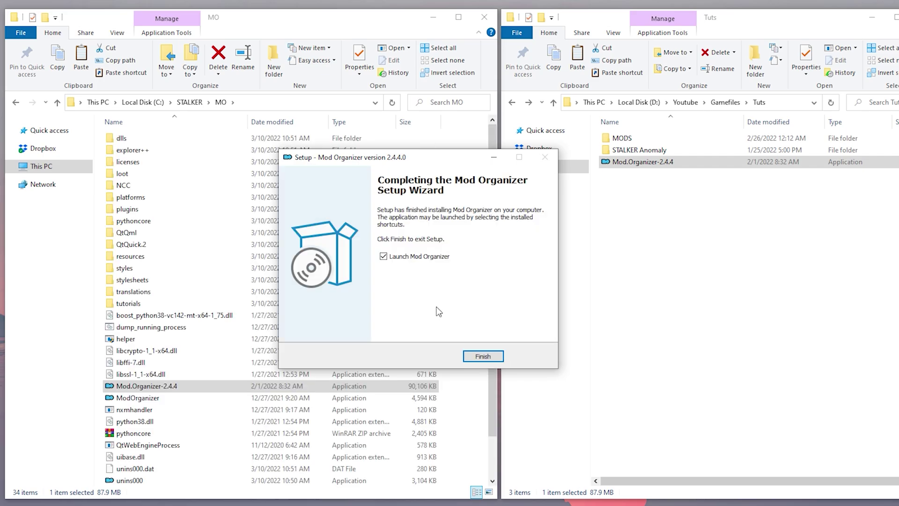
Launch Mod Organizer and start a portable instance using the game in C:\STALKER\ANOMALY.
left_click(483, 356)
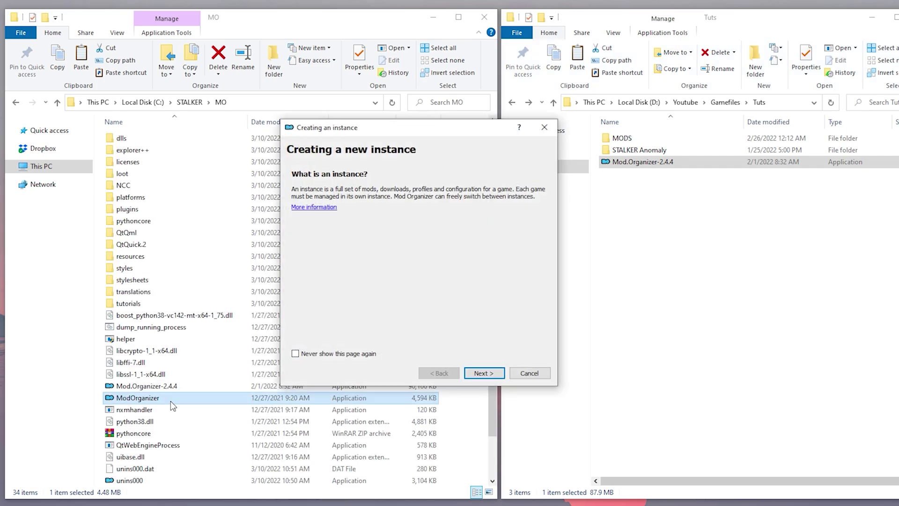
left_click(485, 374)
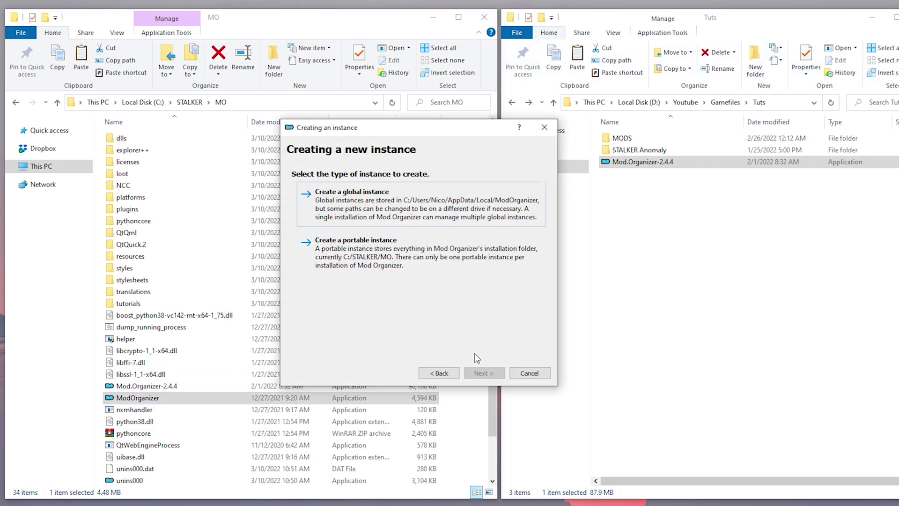
left_click(406, 261)
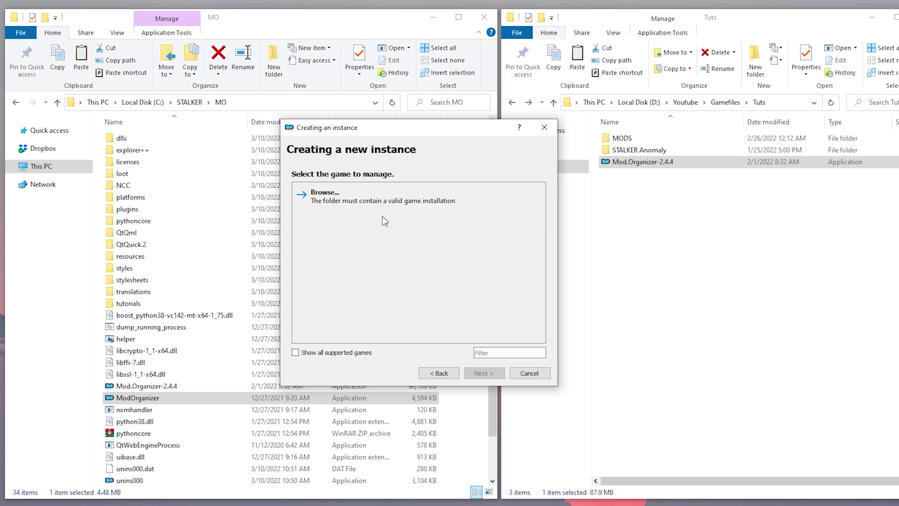
left_click(363, 200)
left_click(708, 414)
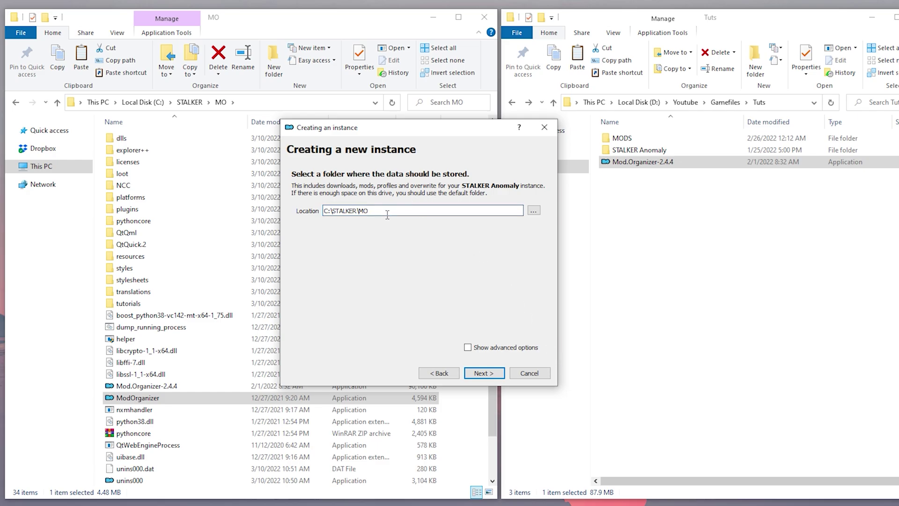
Keep C:\STALKER\MO as the data location, skip Nexus, create the instance, and permanently decline nxm links.
left_click(484, 374)
left_click(486, 374)
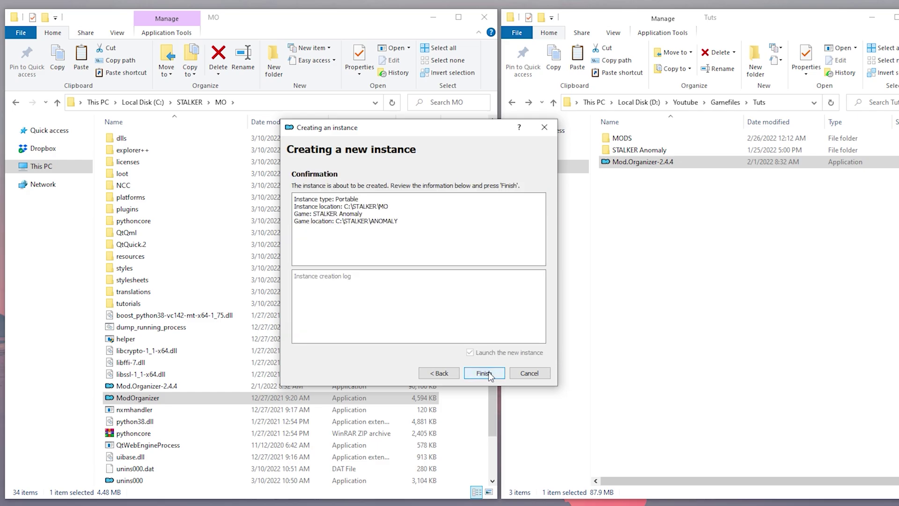
left_click(487, 373)
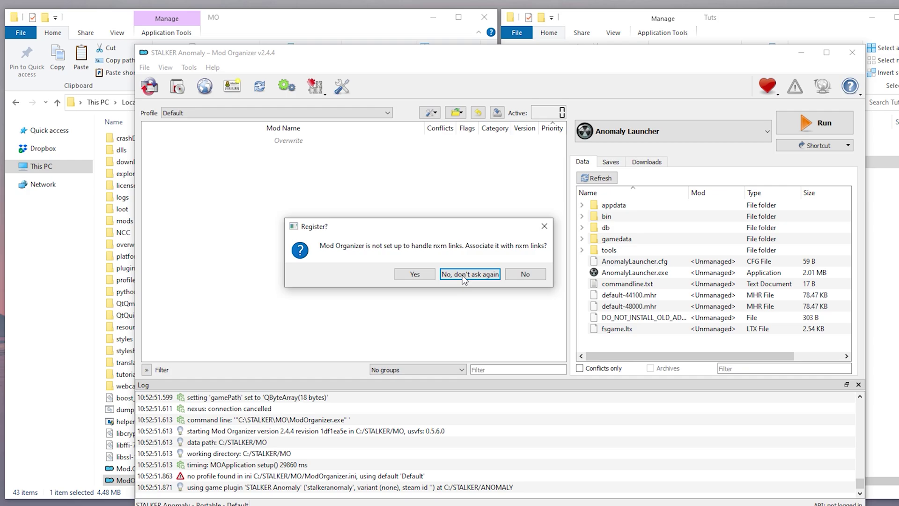
left_click(464, 277)
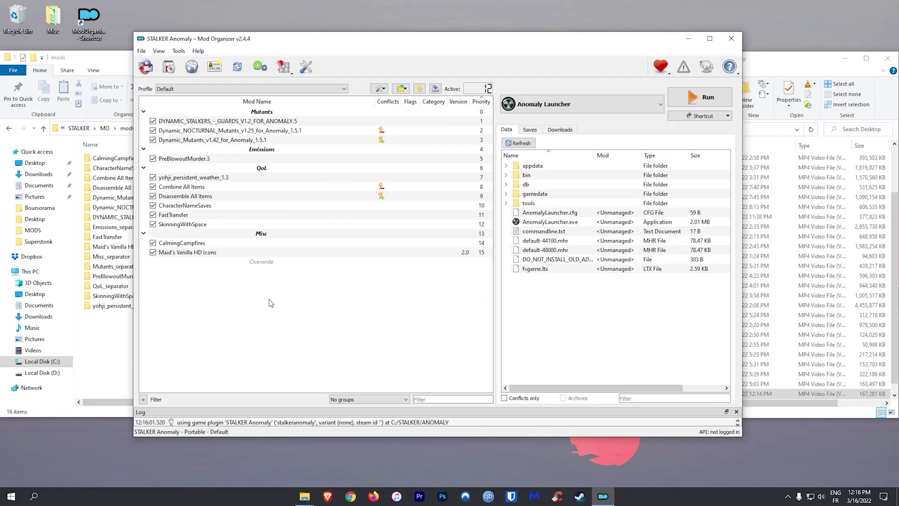
Install the InventoryWeights.v1.2 archive through Install mod and Quick Install.
right_click(270, 299)
left_click(289, 306)
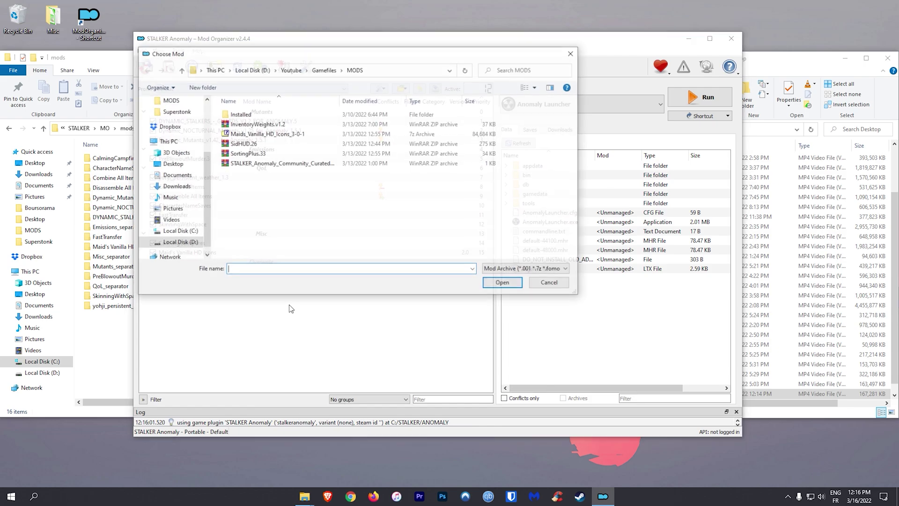
double_click(262, 124)
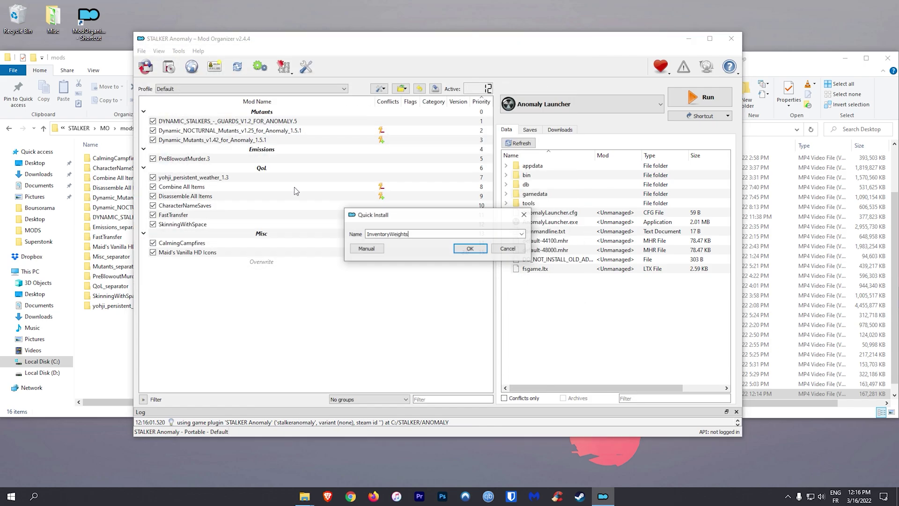
left_click(470, 248)
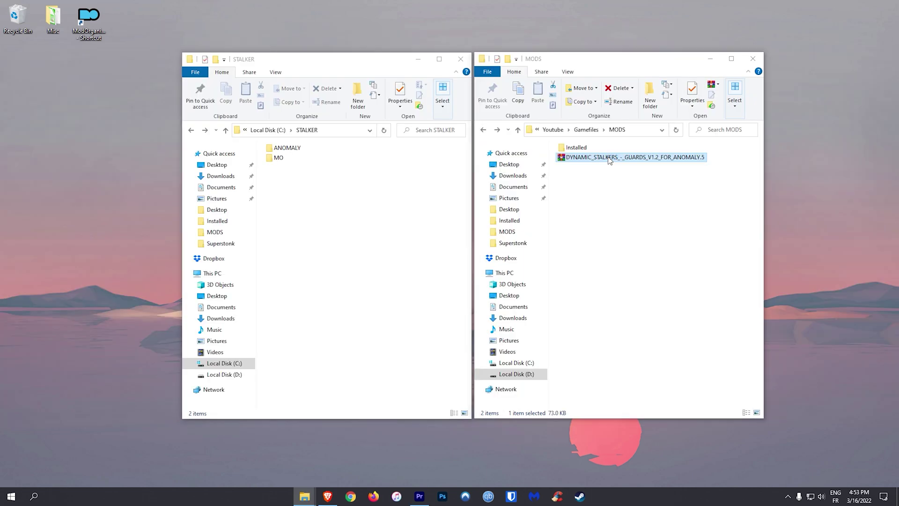
Extract the Dynamic Stalkers Guards V1.2 archive into the MODS folder and open it.
double_click(610, 157)
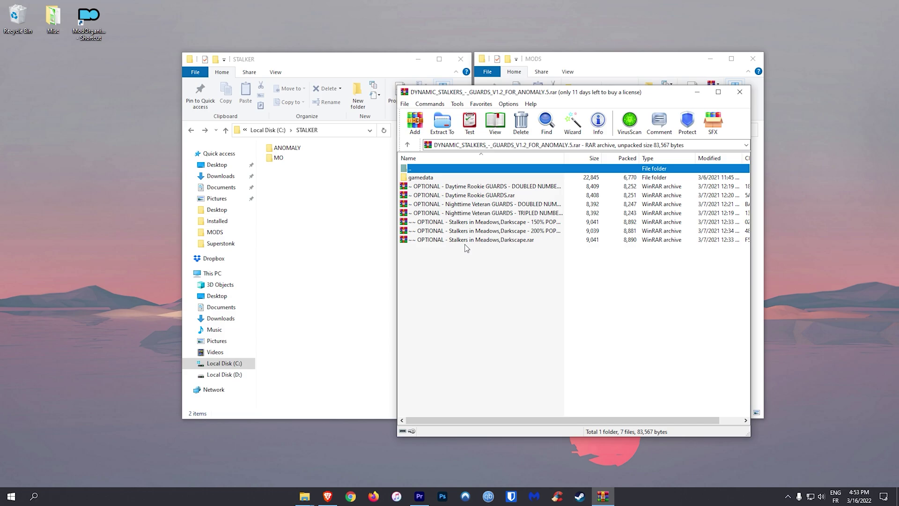
left_click(740, 92)
right_click(604, 157)
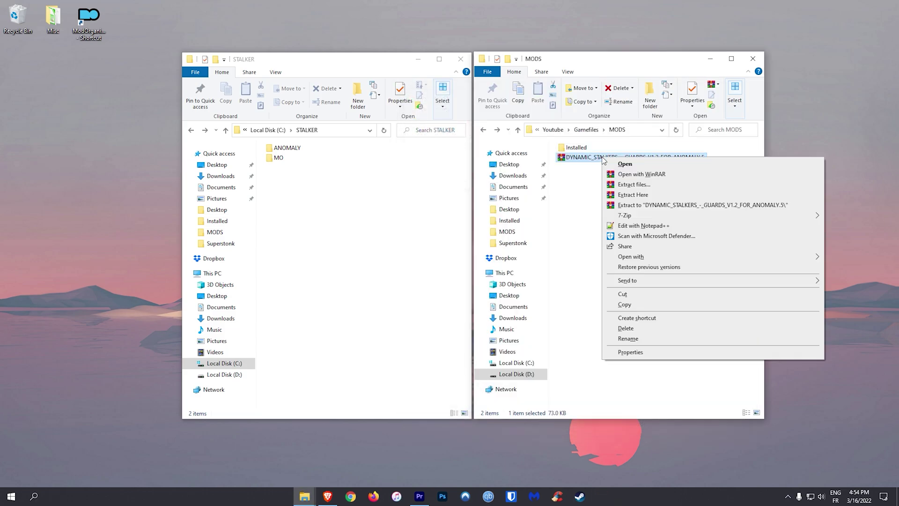
left_click(648, 197)
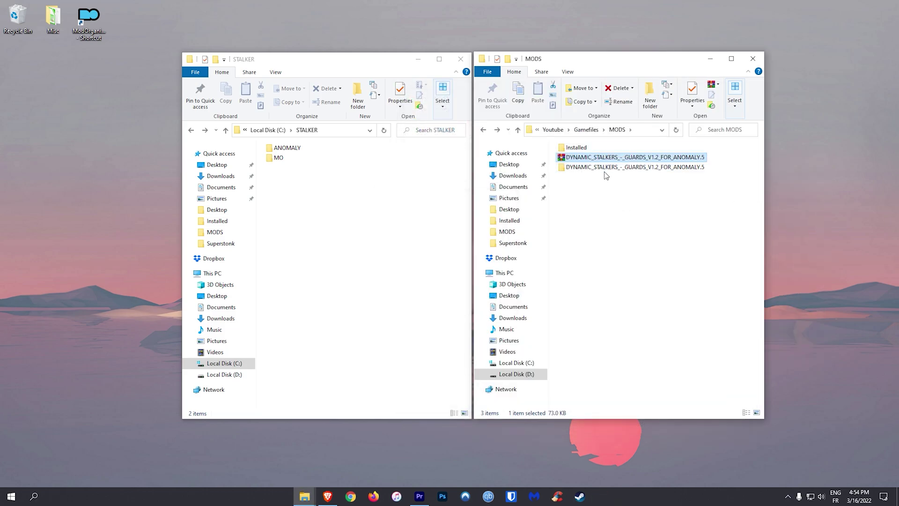
double_click(604, 168)
Extract the Daytime Rookie GUARDS doubled option and merge its gamedata into the main folder, replacing files.
right_click(605, 169)
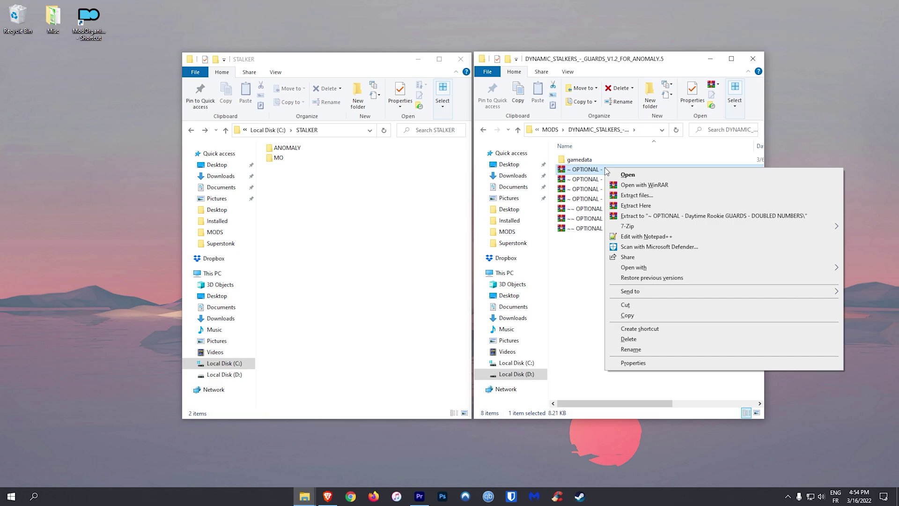
left_click(664, 216)
double_click(623, 238)
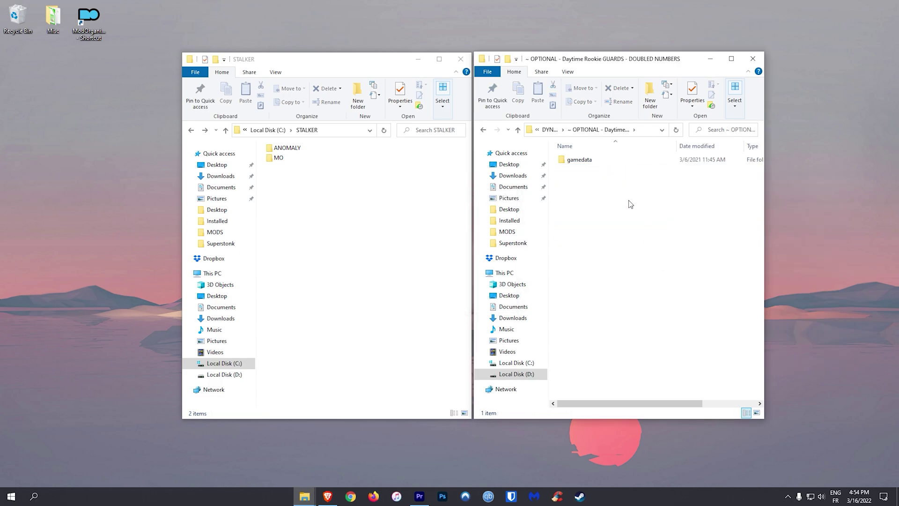
left_click(597, 163)
key("ctrl+c")
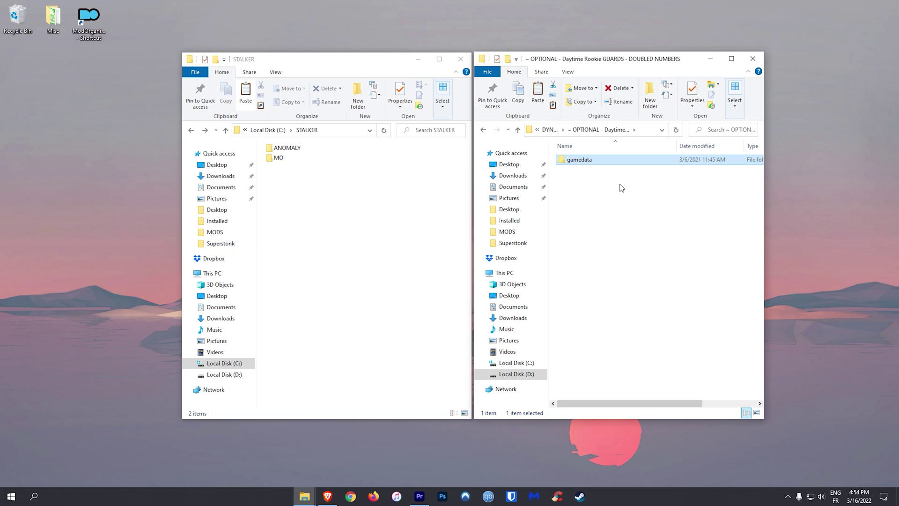
key("BackSpace")
key("ctrl+v")
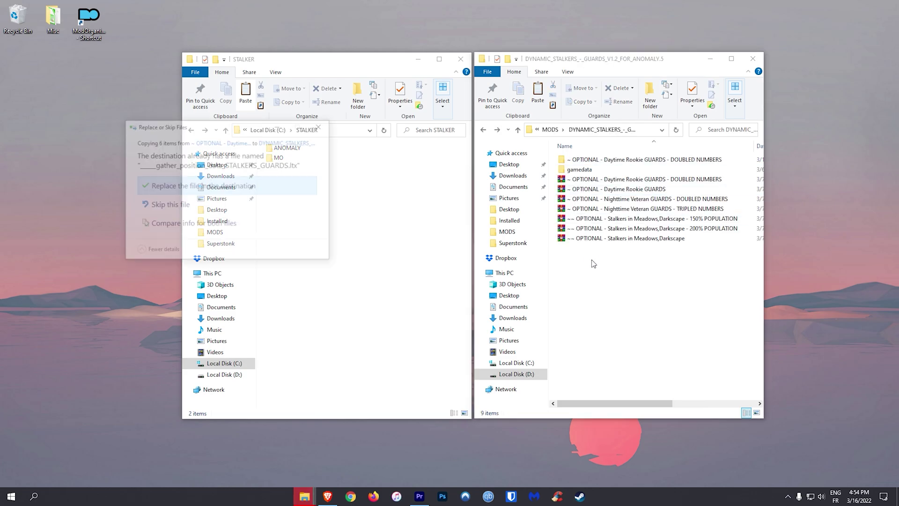
left_click(228, 184)
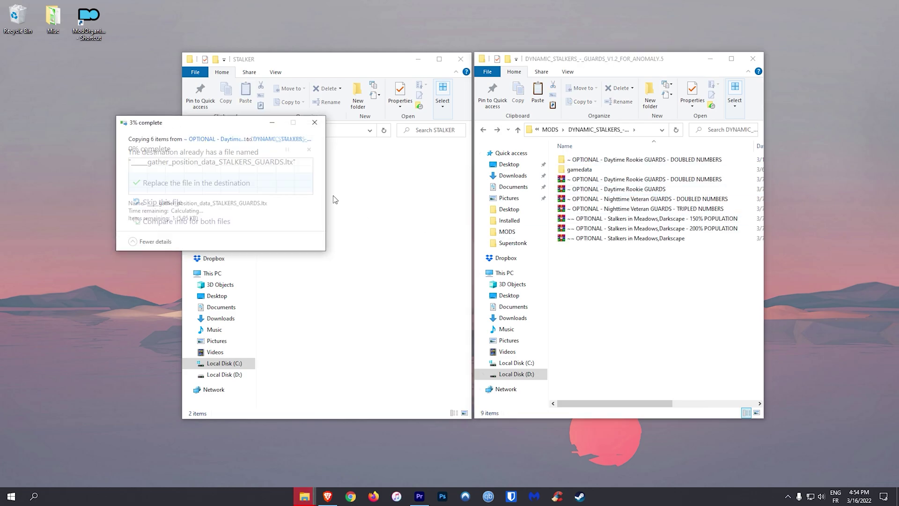
Create a Dynamic Stalkers folder in MO\mods and copy the merged gamedata folder into it.
double_click(318, 171)
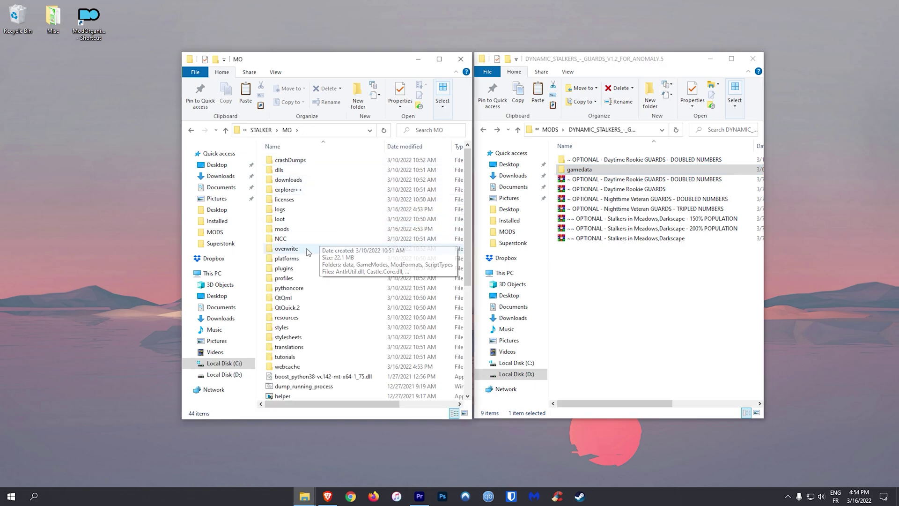
double_click(293, 229)
right_click(328, 224)
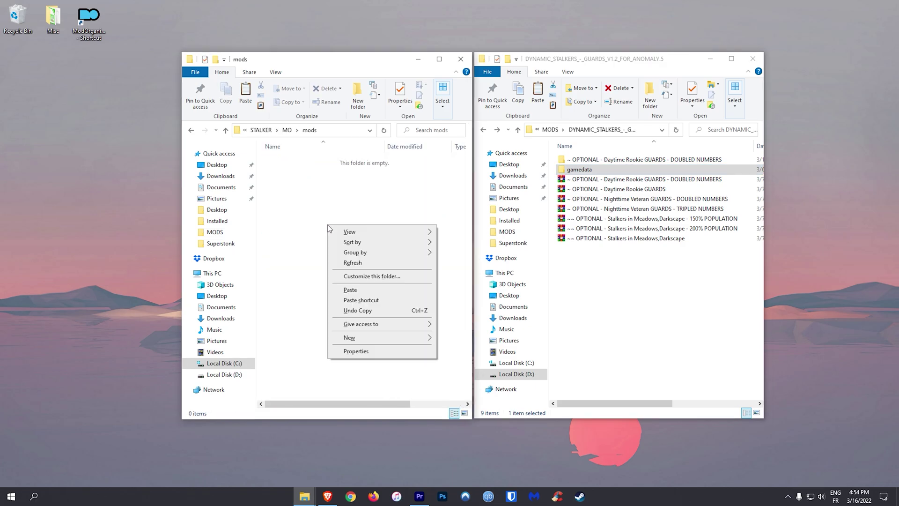
mouse_move(356, 339)
left_click(451, 337)
type("Dynam")
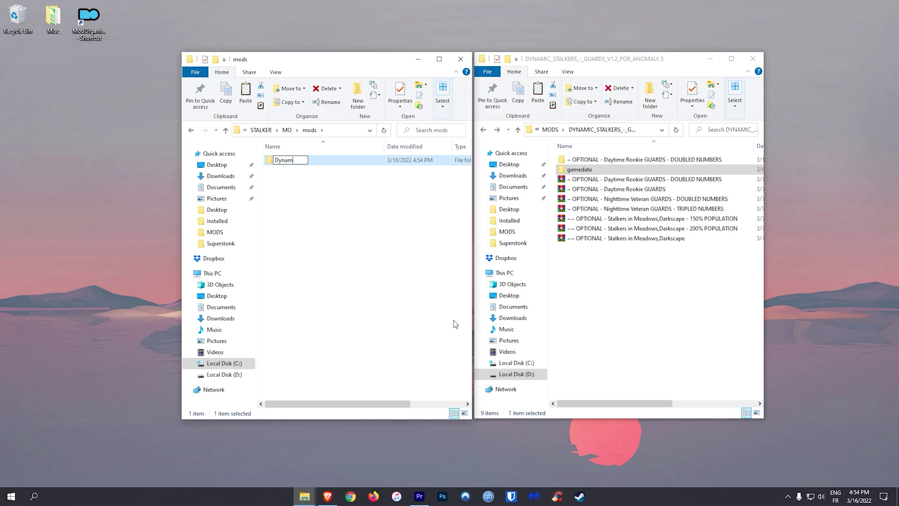
type("ic Stalkers")
key("Return")
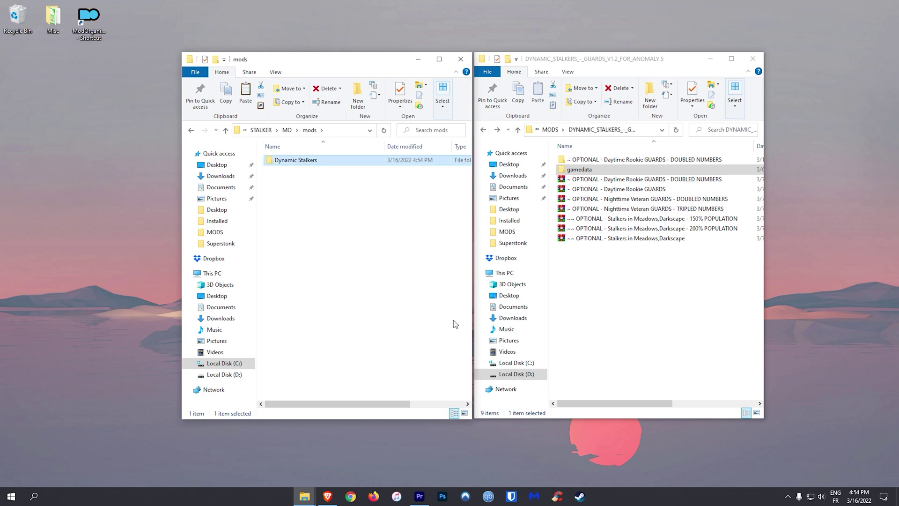
double_click(325, 163)
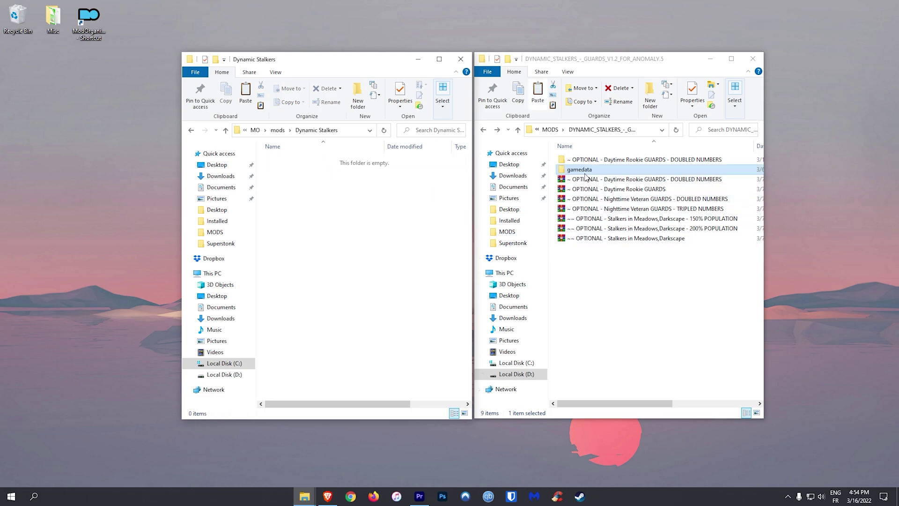
left_click_drag(587, 171, 345, 282)
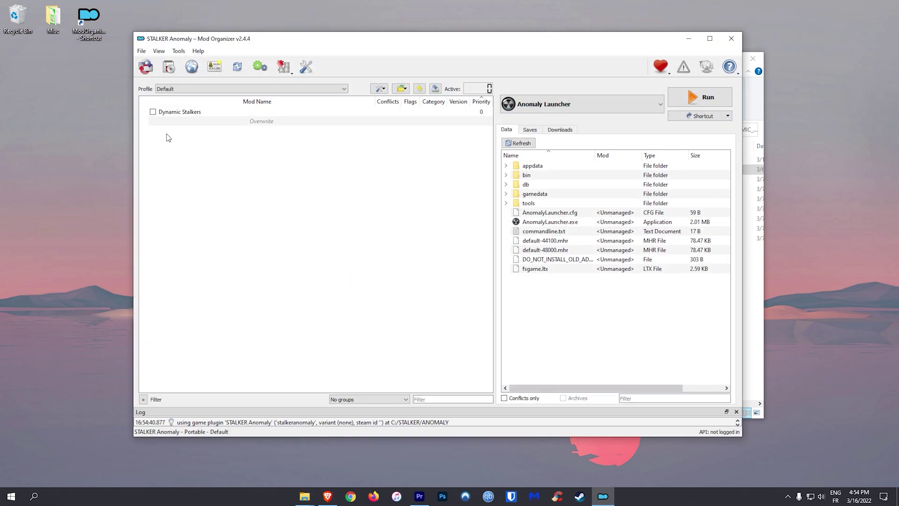
Enable Dynamic Stalkers and install the Apocalyptic_Blowout_Overhaul archive.
left_click(153, 111)
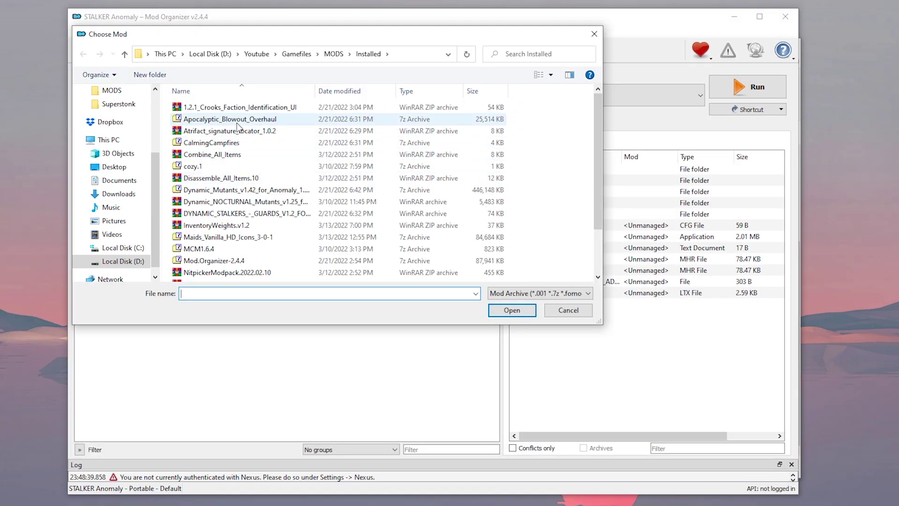
left_click(512, 309)
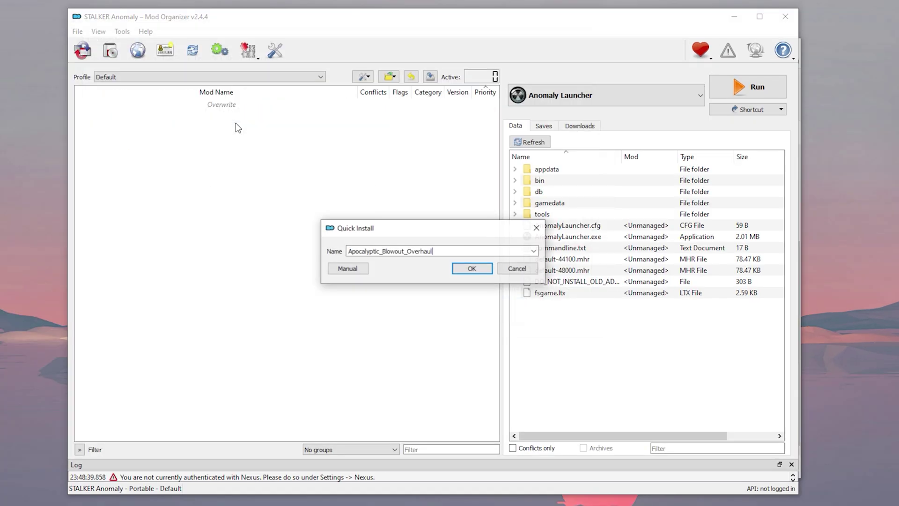
left_click(464, 266)
Install the PreBlowoutMurder archive via Install mod and Quick Install.
left_click(189, 202)
right_click(187, 200)
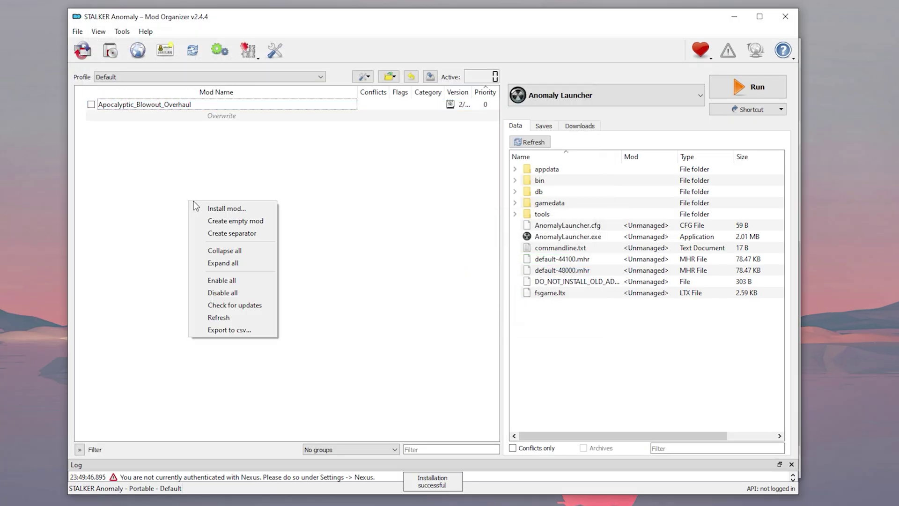
left_click(211, 206)
double_click(240, 229)
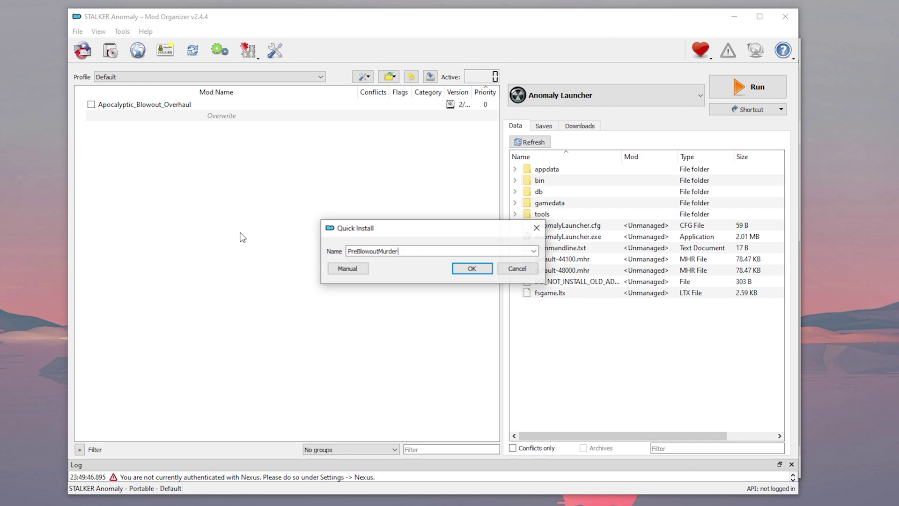
left_click(470, 275)
Move PreBlowoutMurder above Apocalyptic_Blowout_Overhaul and enable both mods.
left_click(91, 105)
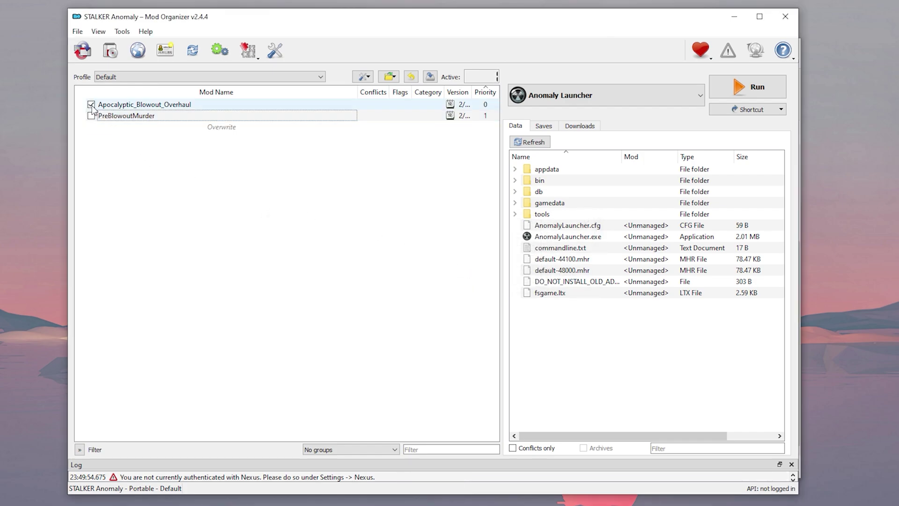
left_click(91, 115)
left_click(164, 197)
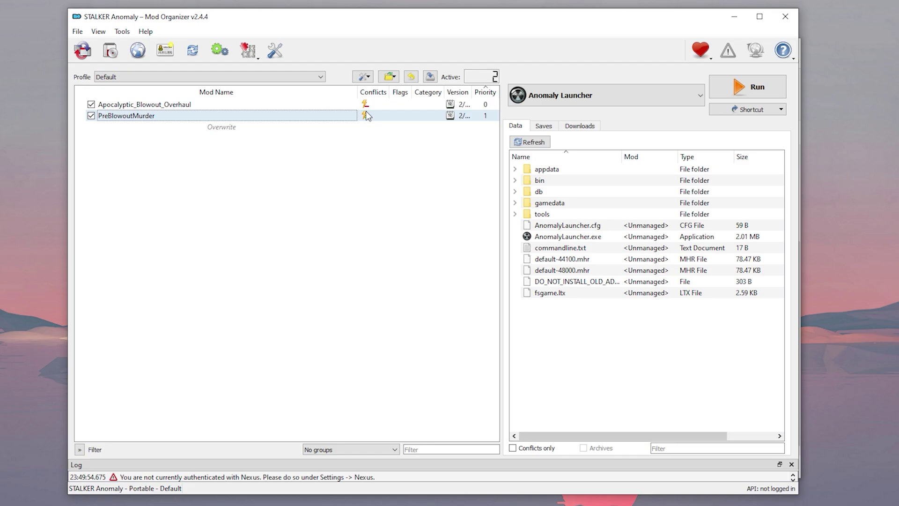
left_click_drag(100, 125, 117, 103)
left_click(91, 104)
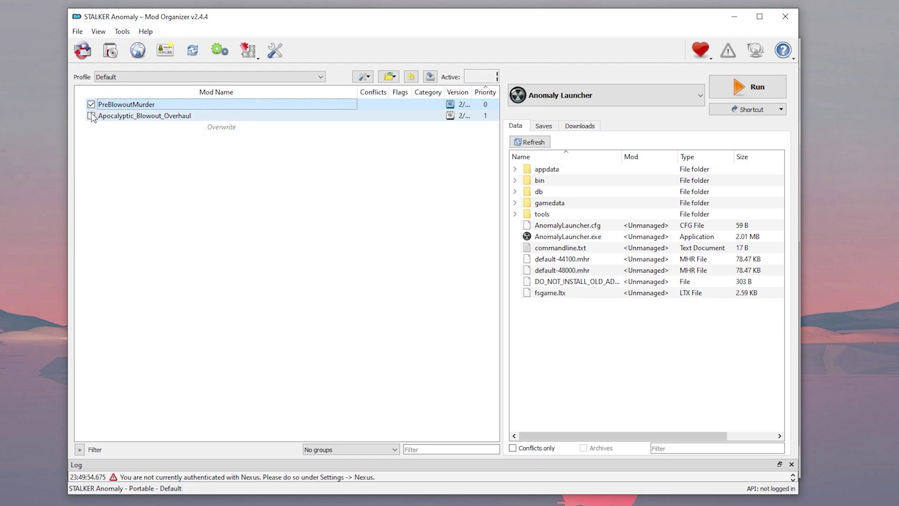
left_click(91, 116)
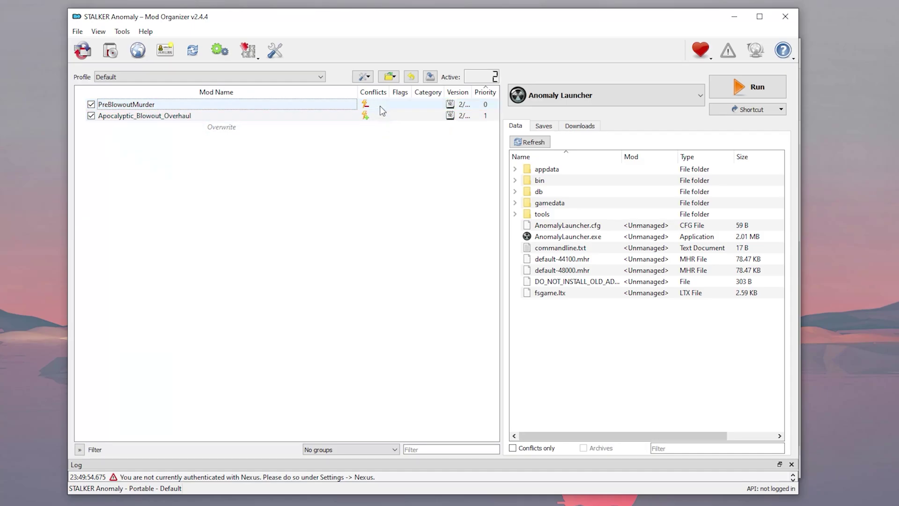
Run the modded game from Mod Organizer and walk through the watchtower gate into the dark building.
mouse_move(382, 125)
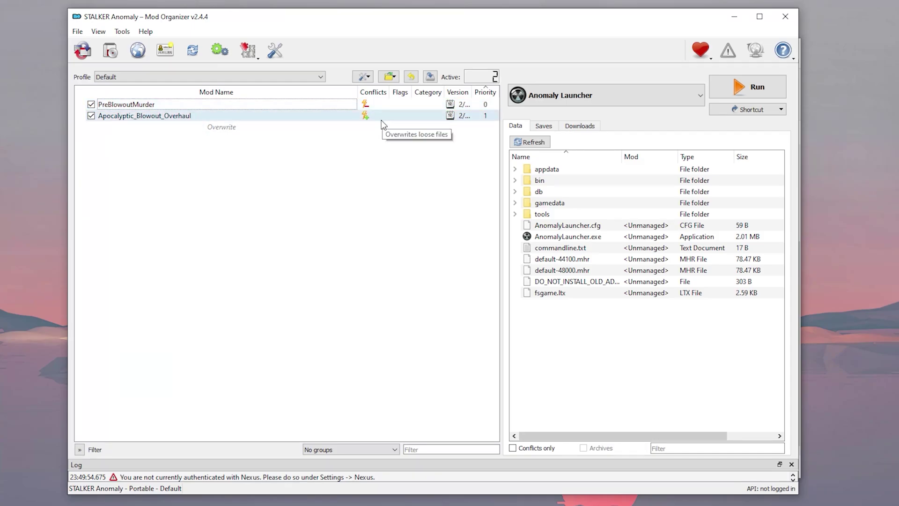
left_click(774, 84)
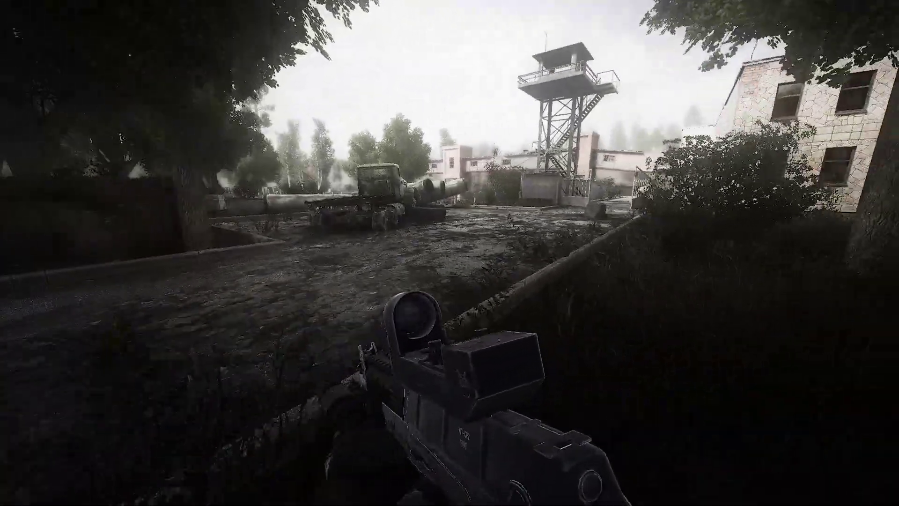
key("w")
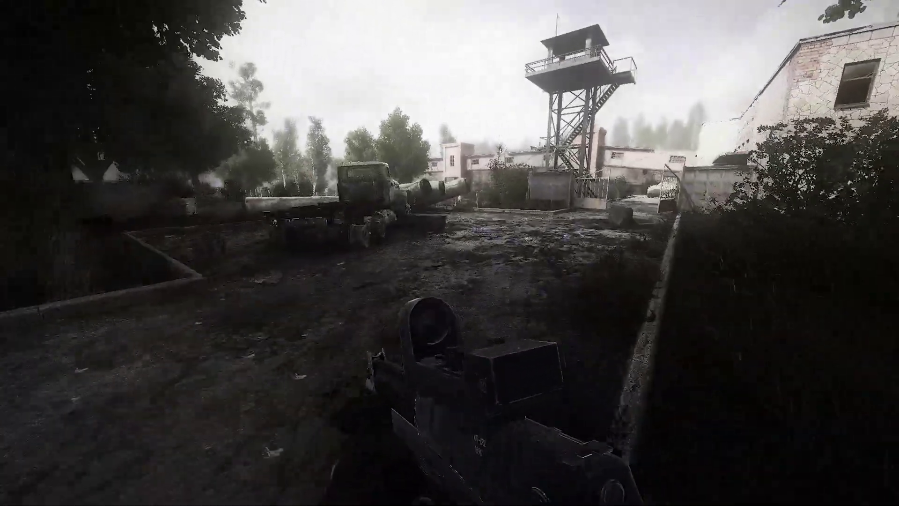
key("w")
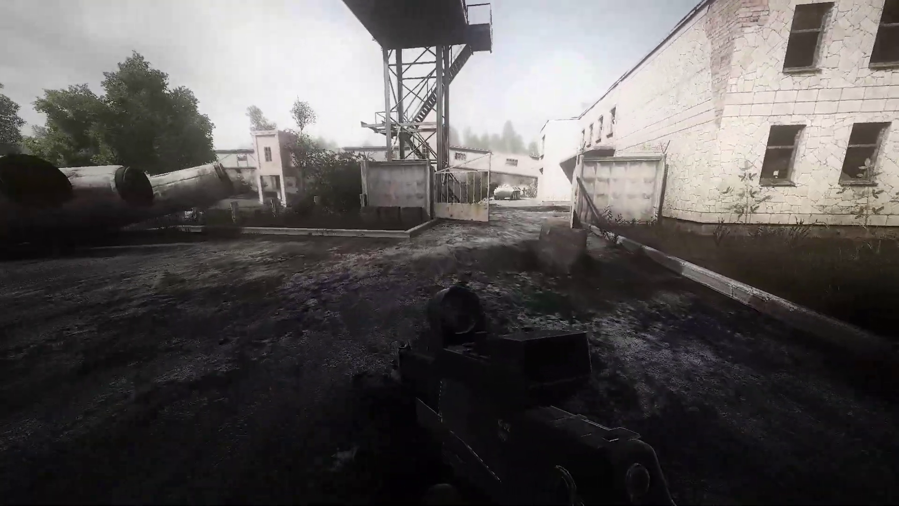
key("w")
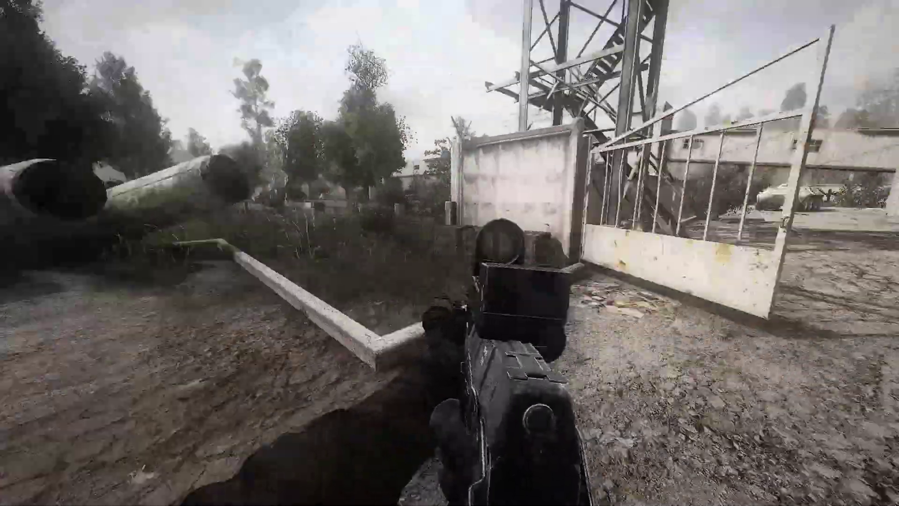
key("w")
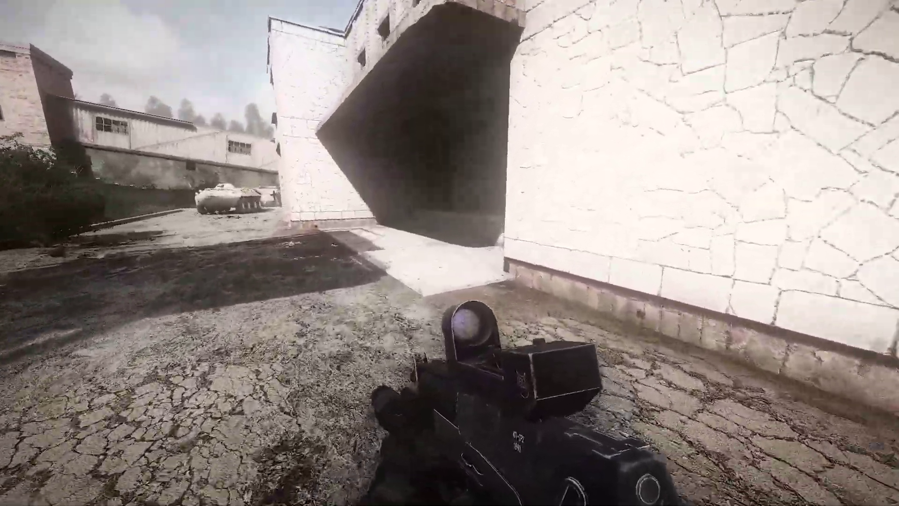
key("w")
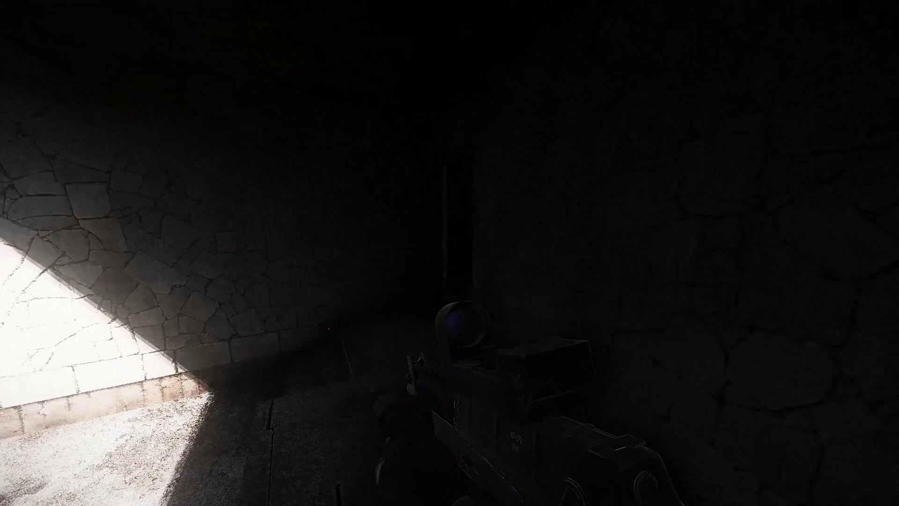